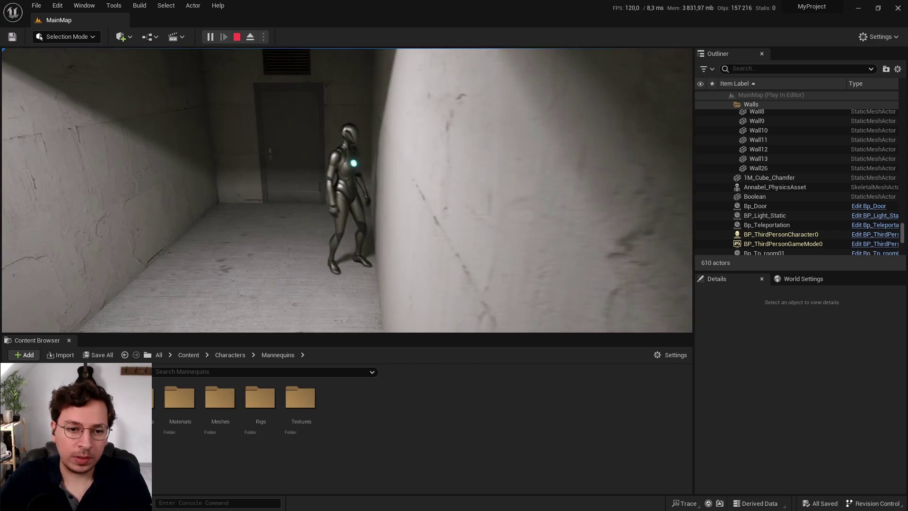
- Run the mannequin around the corridor in the play test and end the play session
key(s)
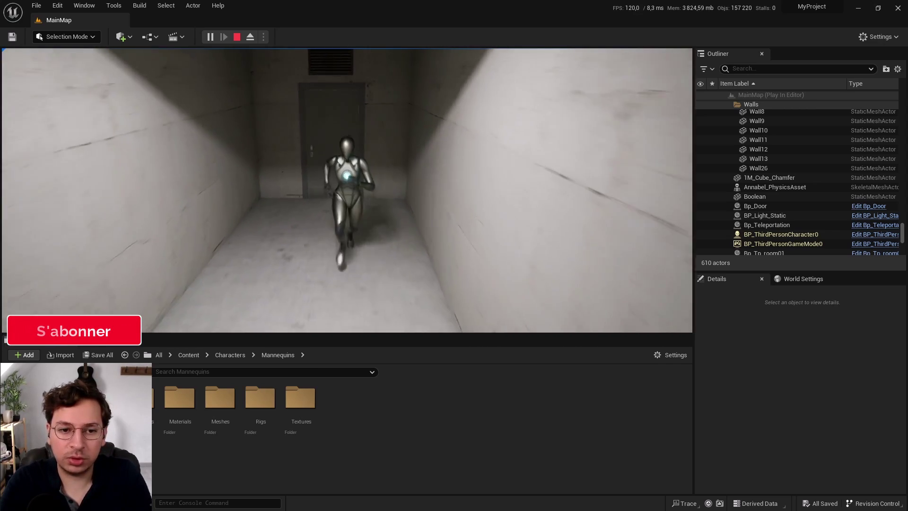
key(a)
key(w)
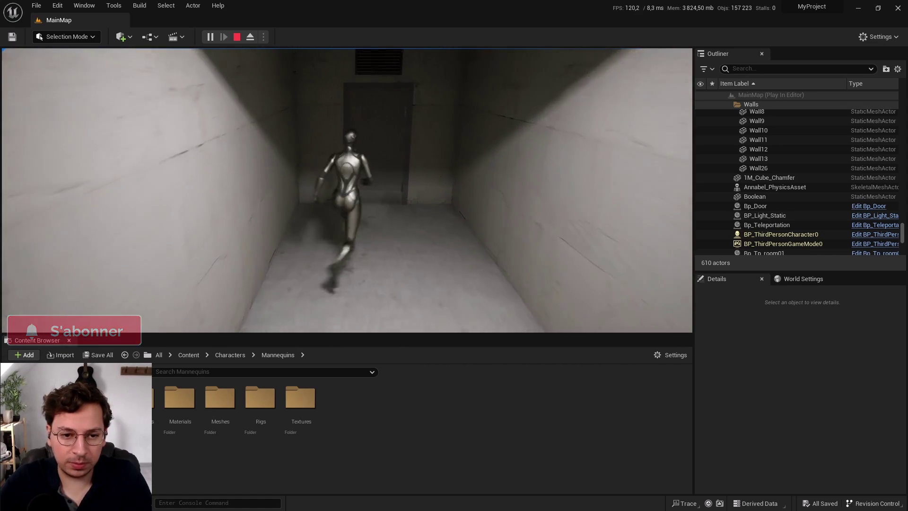
key(d)
key(s)
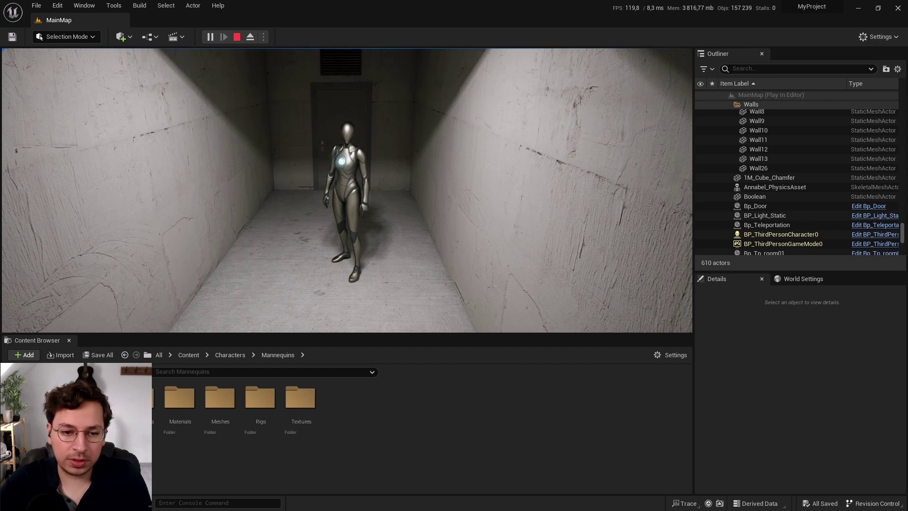
key(Escape)
right_drag(378, 270, 378, 262)
key(s)
key(w)
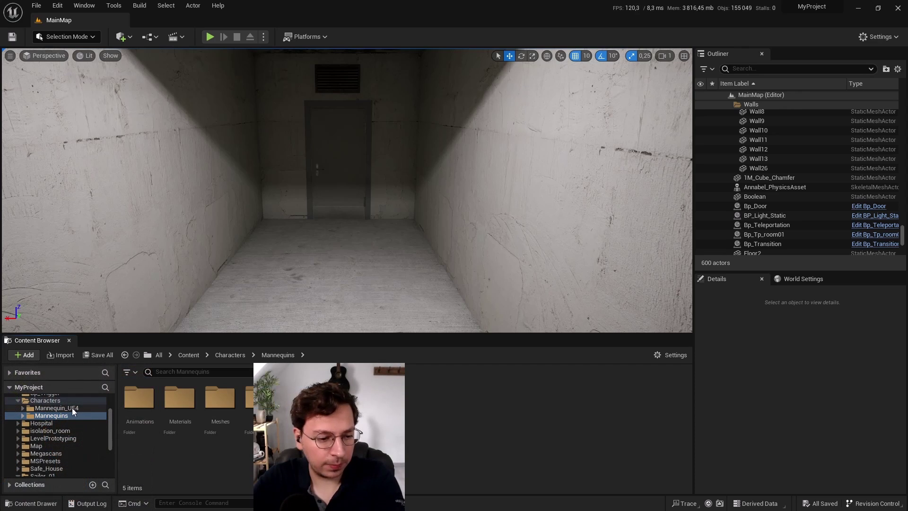
- Open the Meshes folder under Characters > Mannequins and inspect the asset actions offered for SKM_Manny
click(55, 416)
double_click(218, 426)
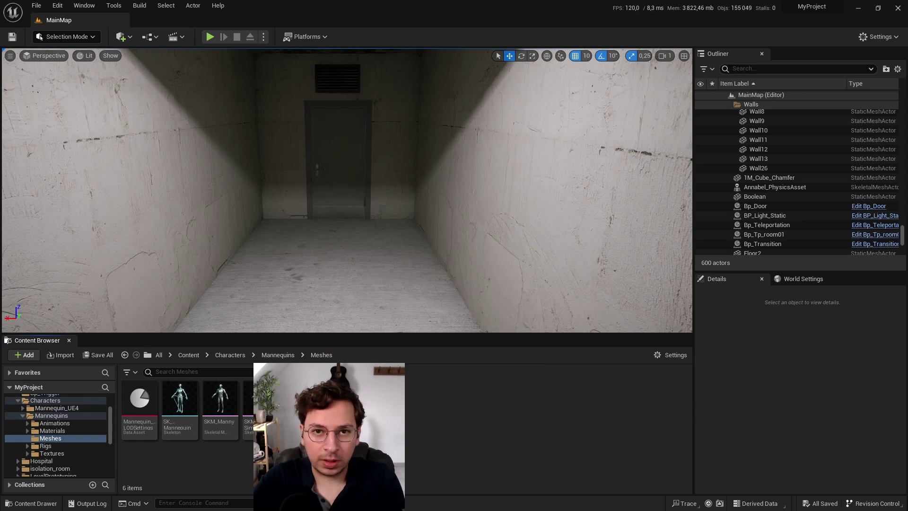
right_click(221, 406)
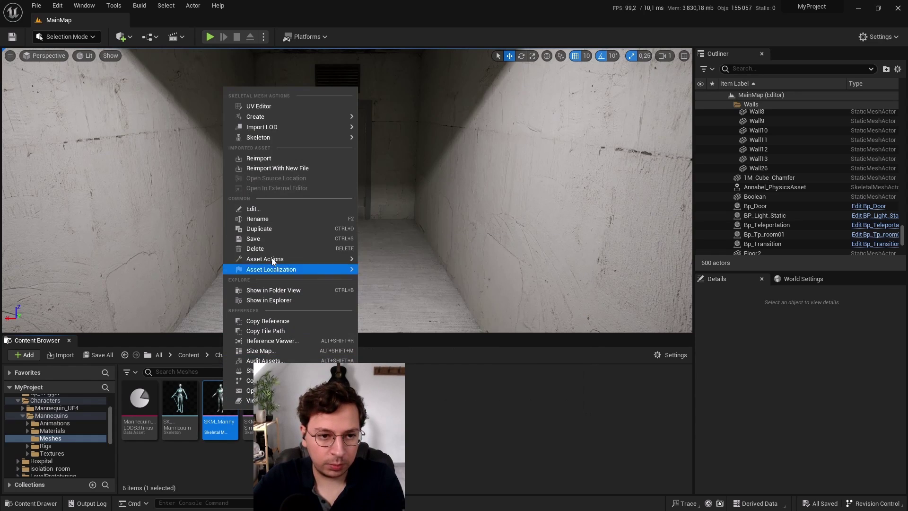
mouse_move(271, 258)
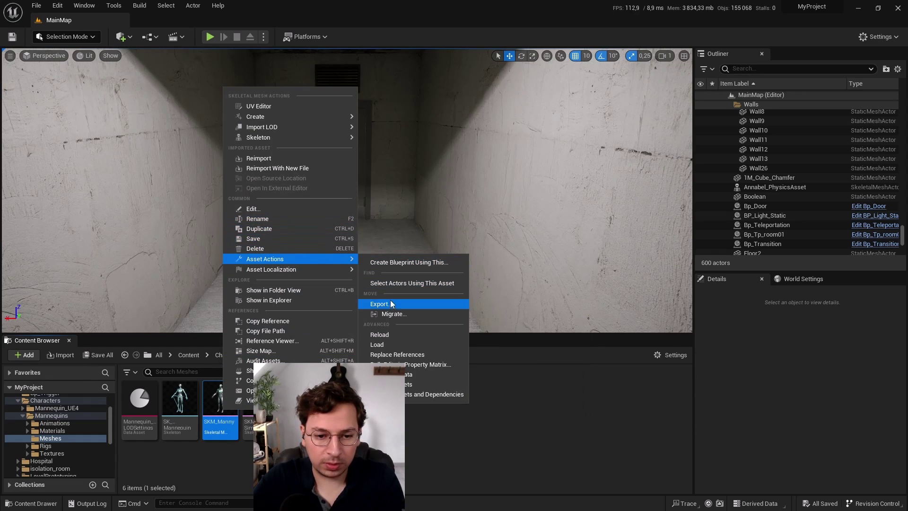
click(441, 444)
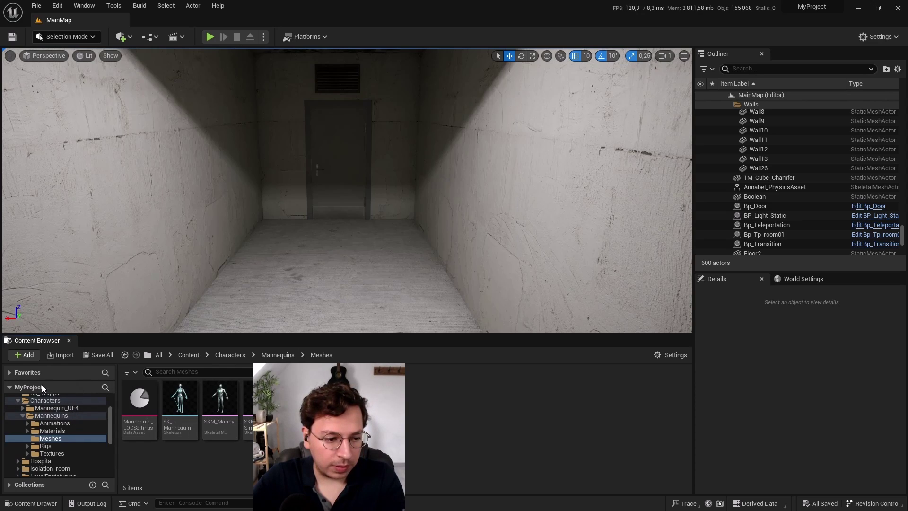
- View the Third Person template among the addable feature and content packs, closing the dialog without adding it
click(24, 355)
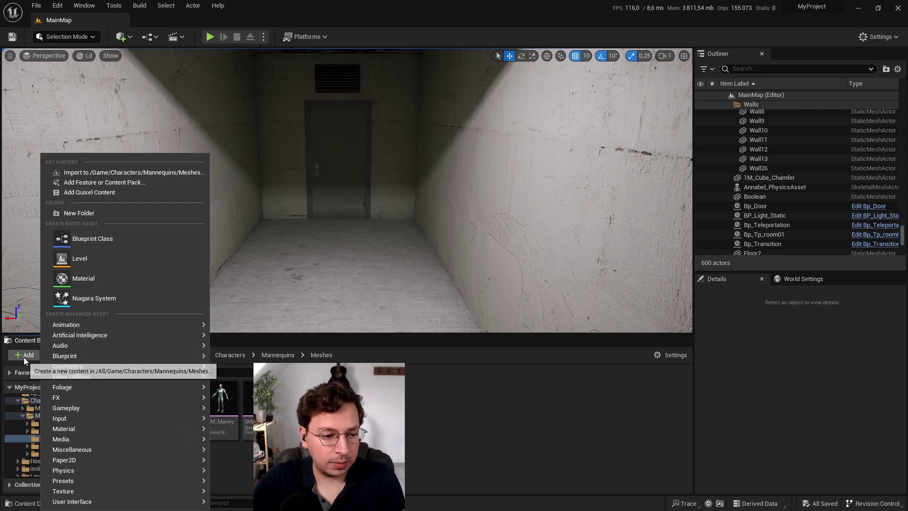
click(109, 182)
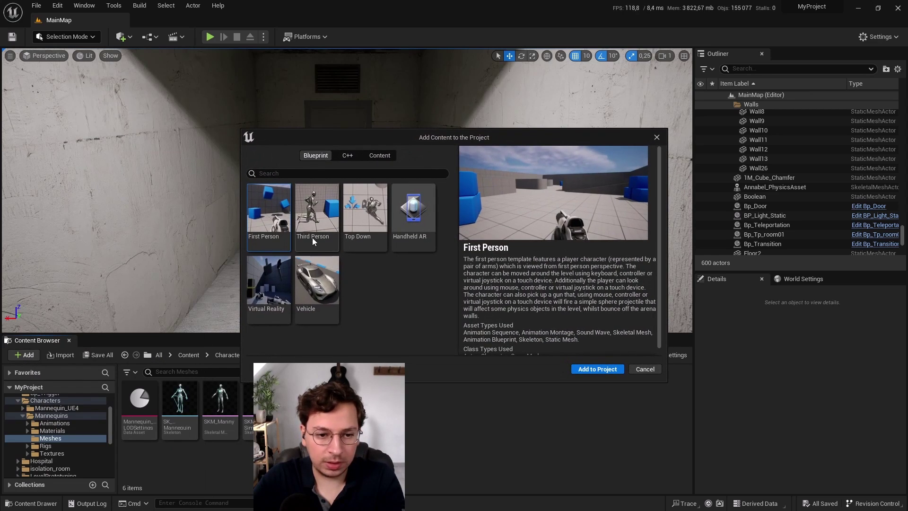
click(327, 225)
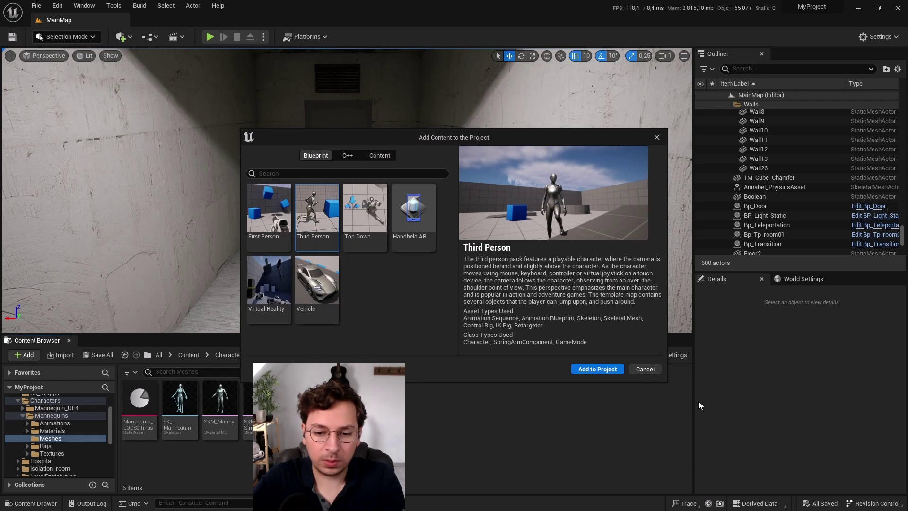
click(645, 369)
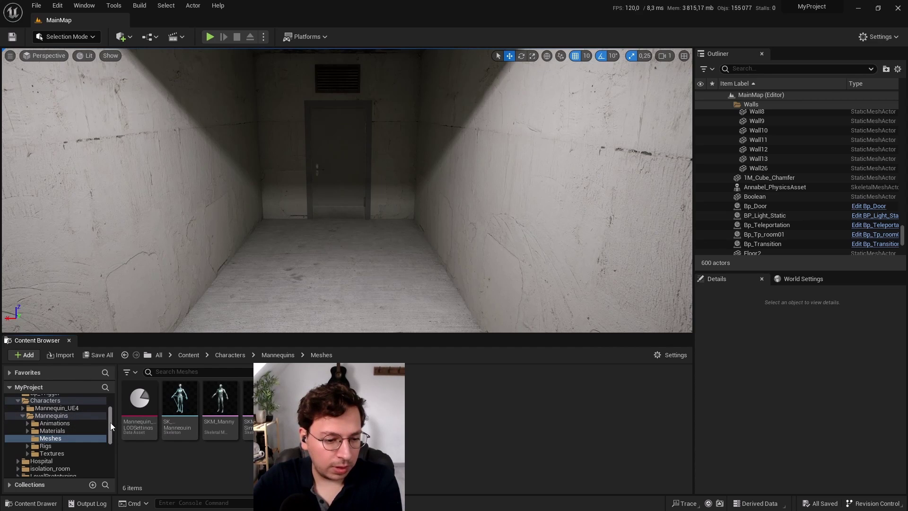
- Open the BP_ThirdPersonCharacter blueprint from the ThirdPerson Blueprints folder and show the character in its 3D preview
drag(110, 421, 112, 456)
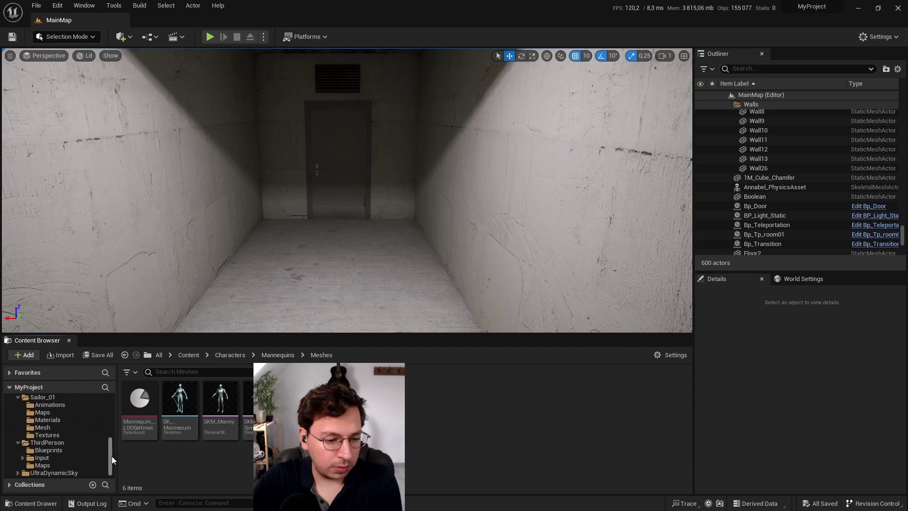
click(49, 451)
double_click(140, 408)
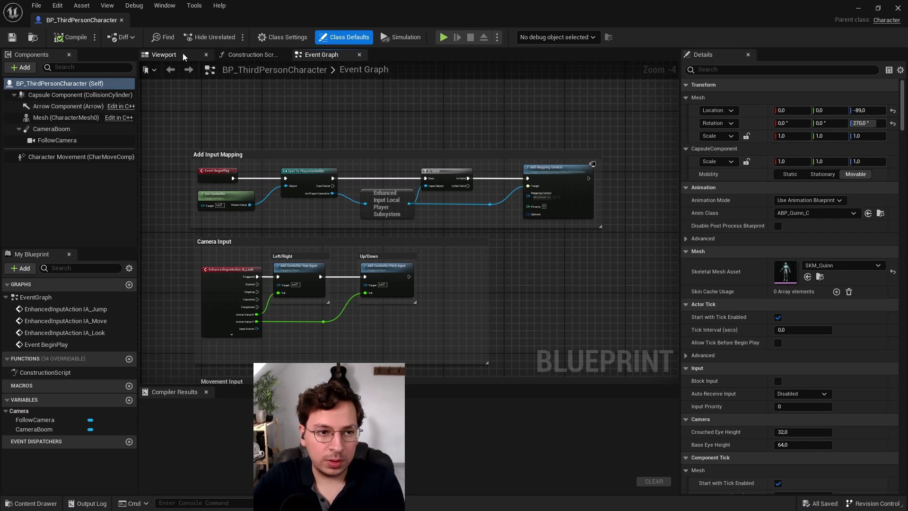
click(181, 55)
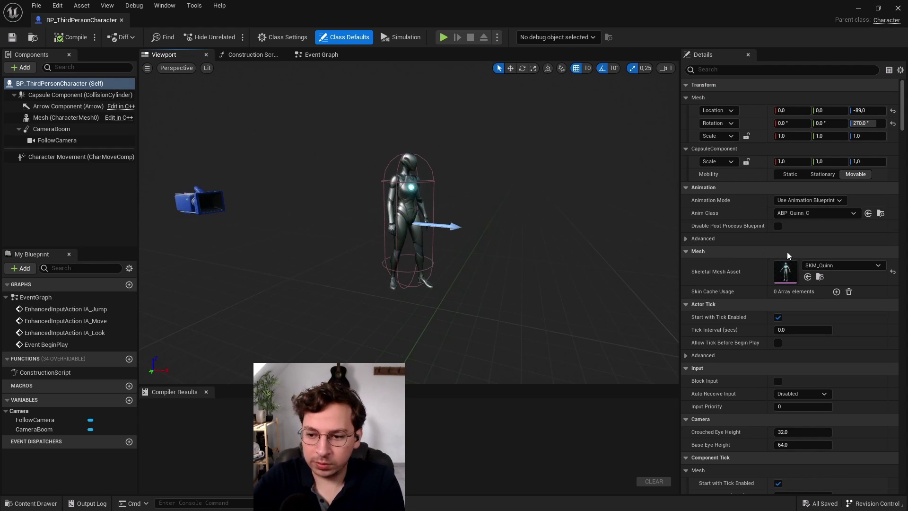
- Set the character's Skeletal Mesh Asset to SK_Sailor01_Epic
click(782, 279)
text(sail)
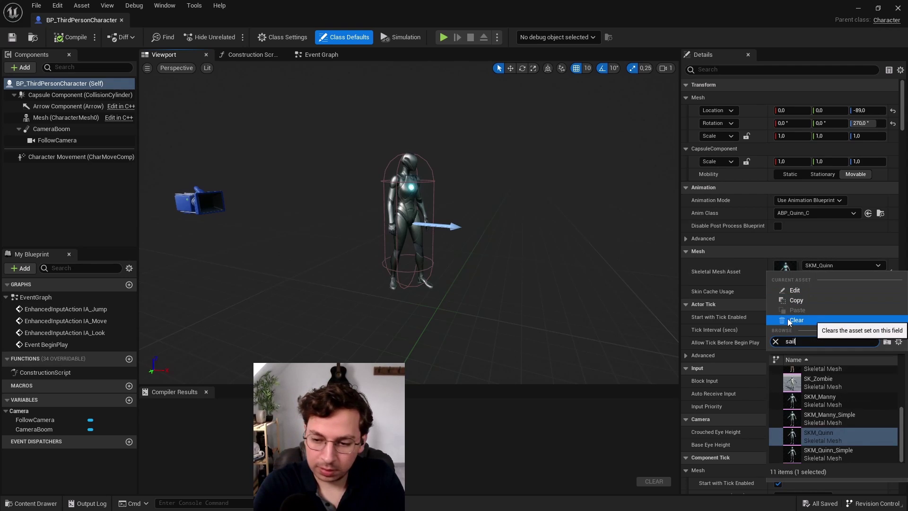
text(or)
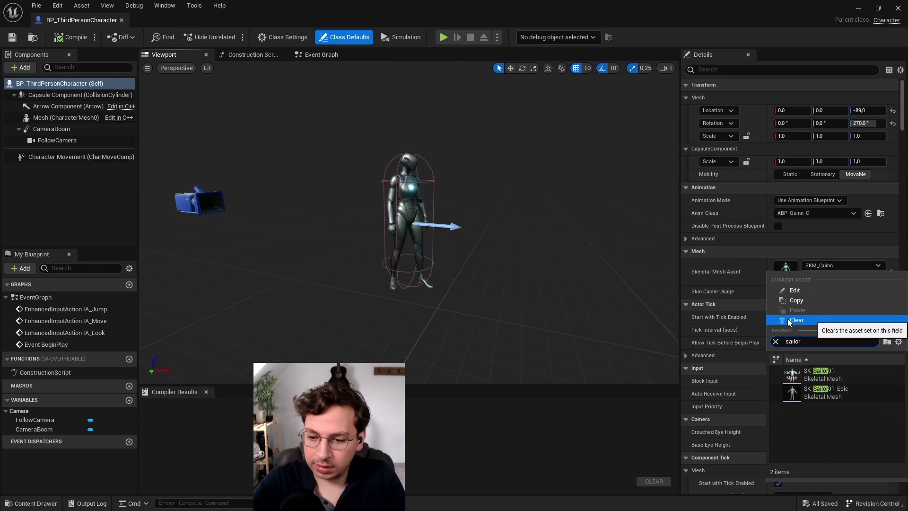
click(830, 392)
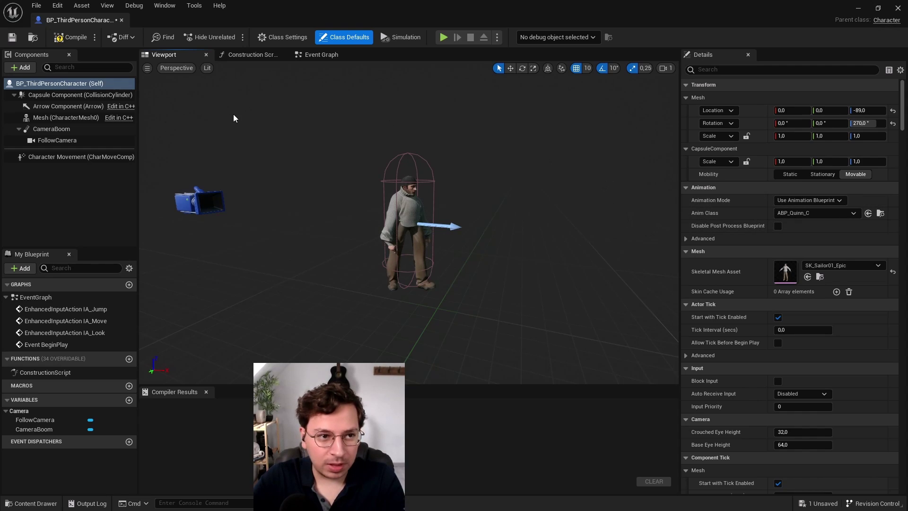
- Compile and save the BP_ThirdPersonCharacter blueprint and close it
click(66, 39)
click(12, 37)
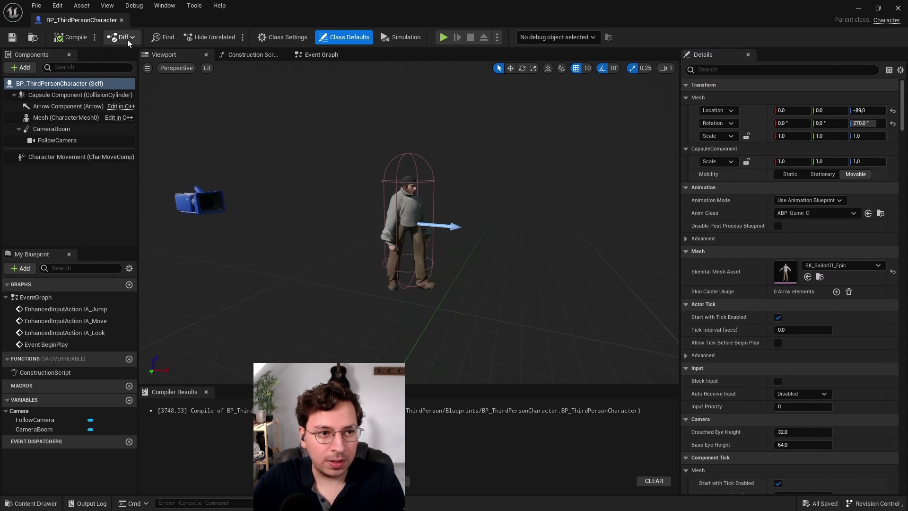
click(122, 20)
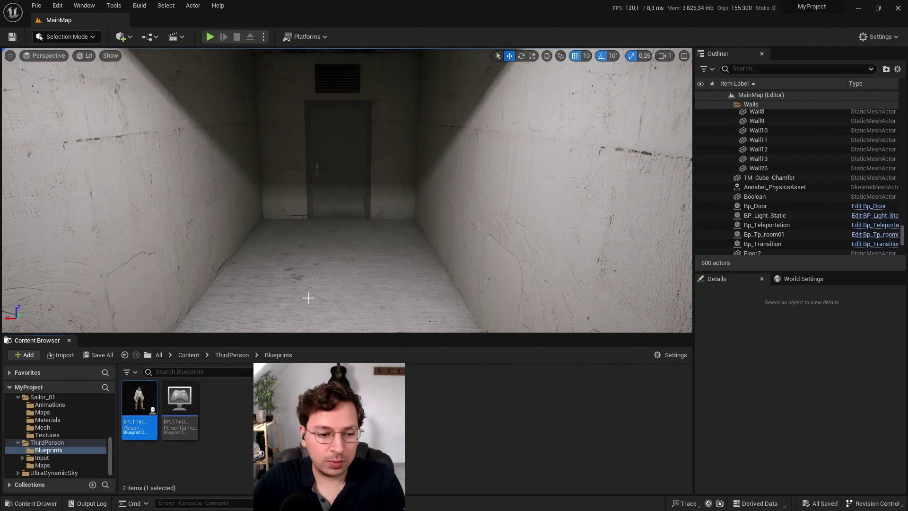
- Play-test the level by running the sailor character through the corridor, and end the session
click(211, 37)
click(317, 196)
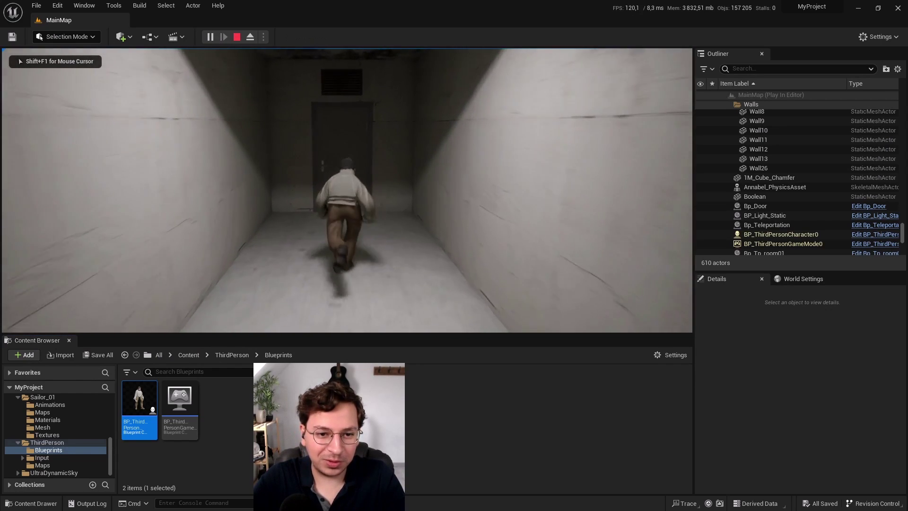
key(a)
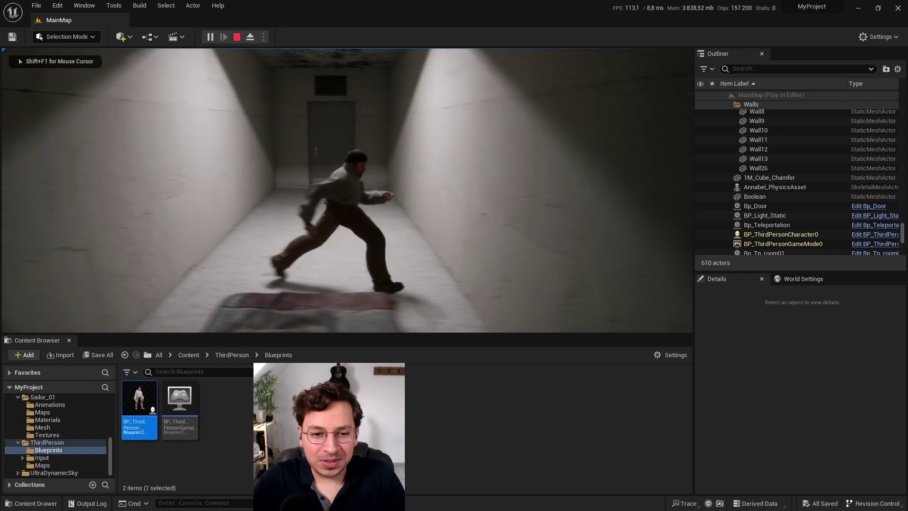
key(Escape)
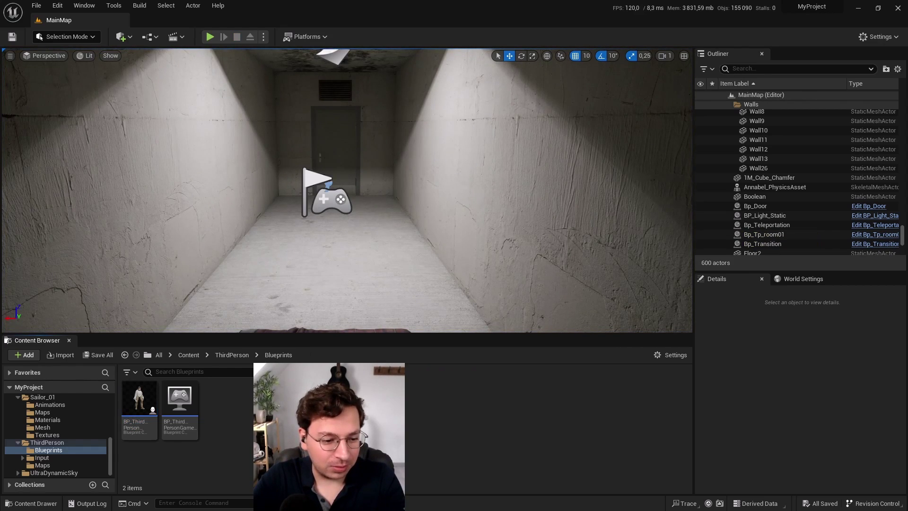
- Open Duplicate and Retarget Animation Assets/Blueprints for ABP_Manny in the Mannequins Animations folder
scroll(86, 443, up, 10)
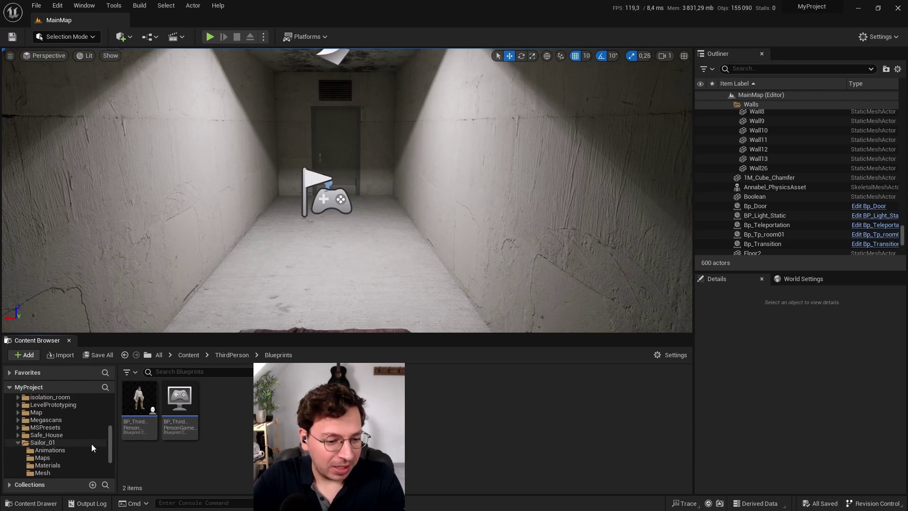
scroll(83, 444, down, 2)
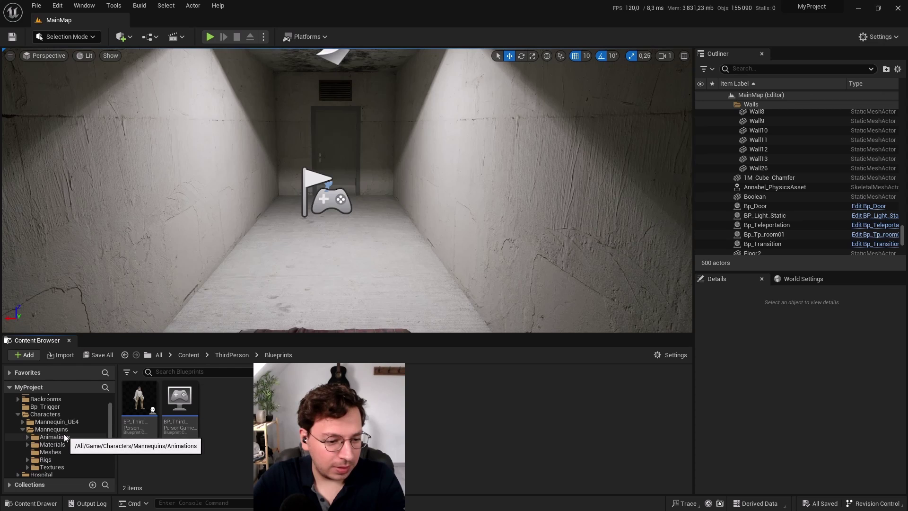
click(63, 436)
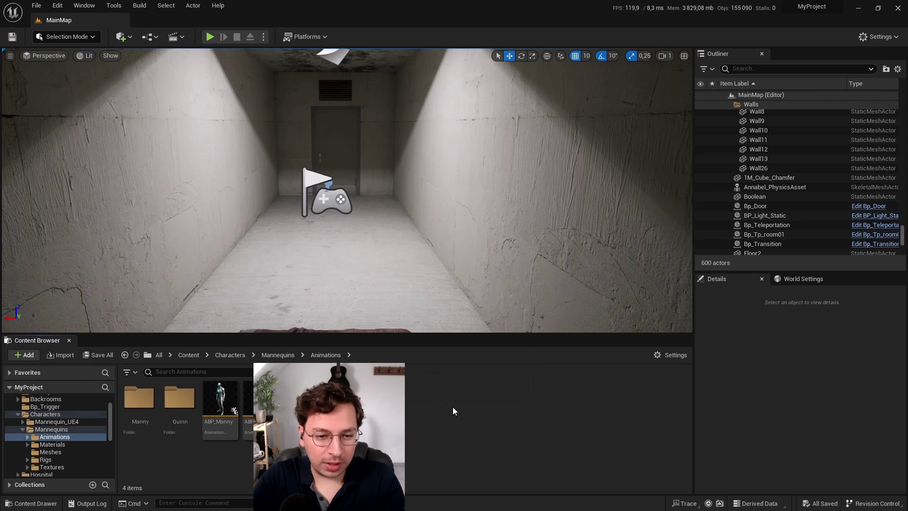
click(218, 401)
right_click(217, 401)
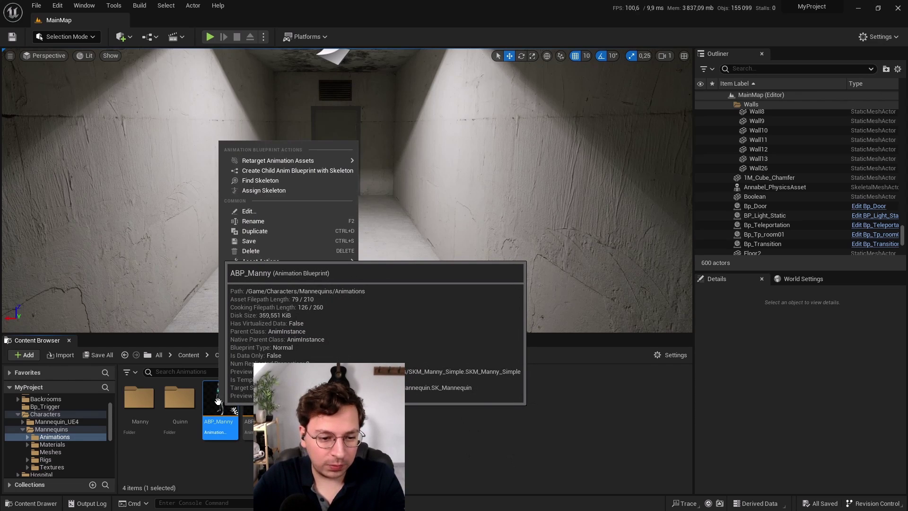
mouse_move(269, 162)
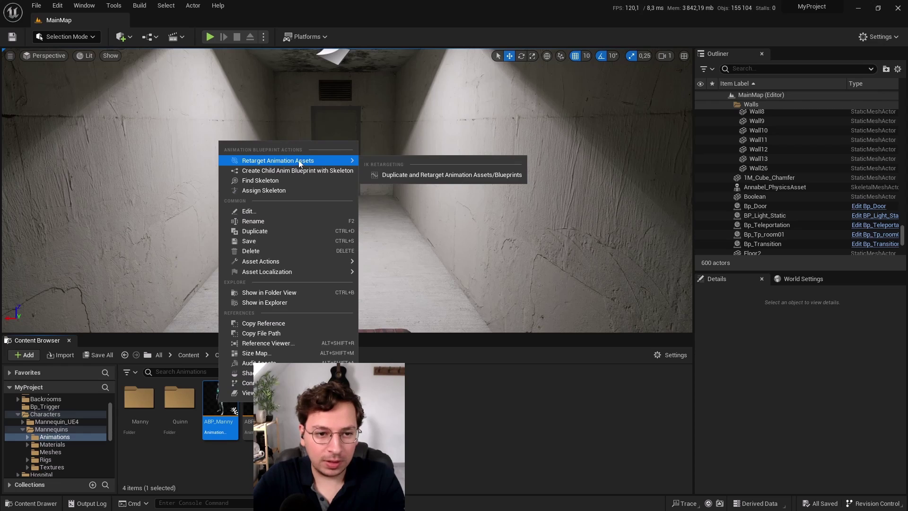
click(406, 176)
drag(481, 163, 489, 187)
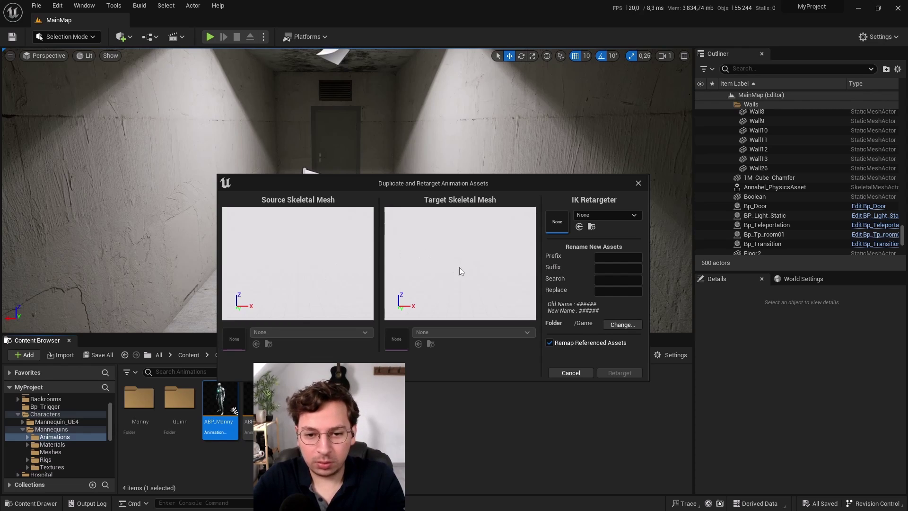
- Choose RTG_Mannequin as the IK Retargeter for the animation retargeting
click(590, 214)
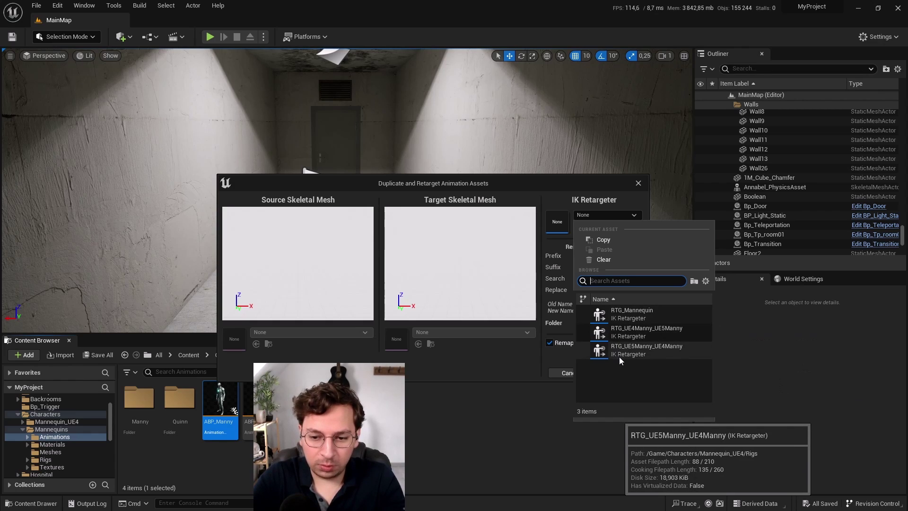
click(618, 316)
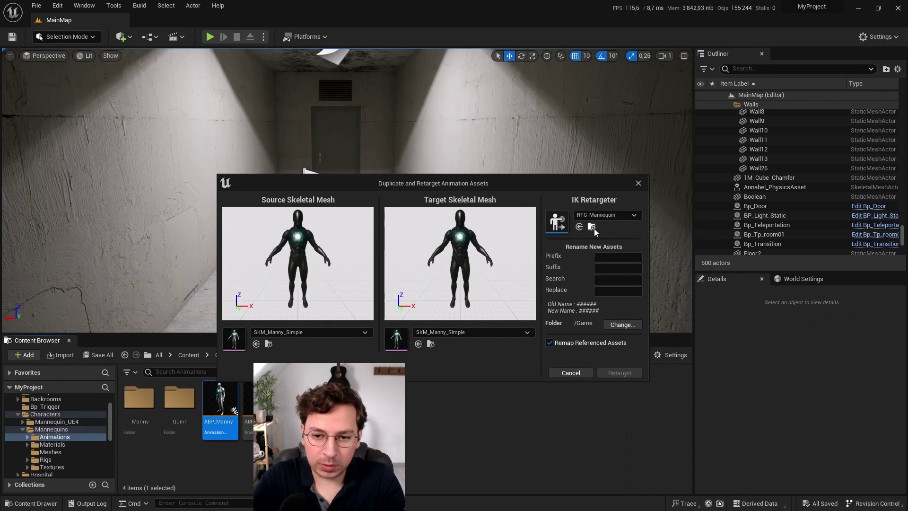
click(598, 215)
click(621, 324)
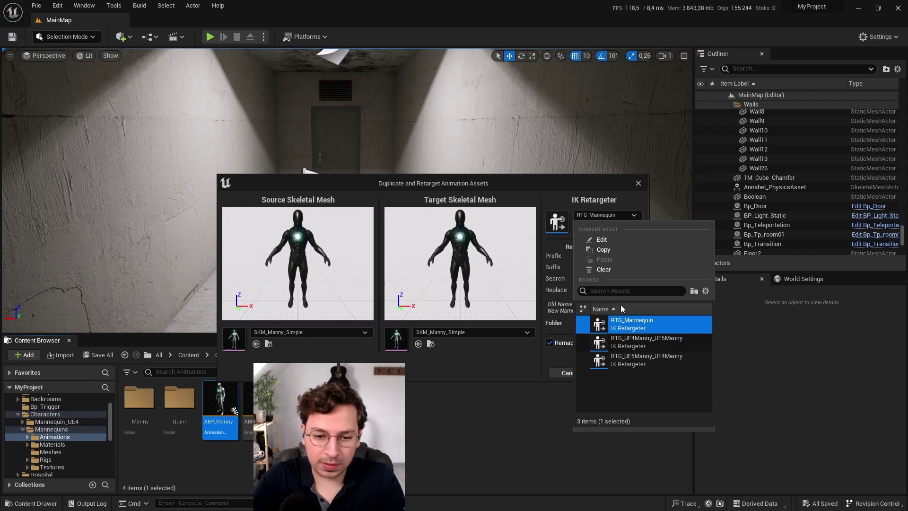
click(515, 361)
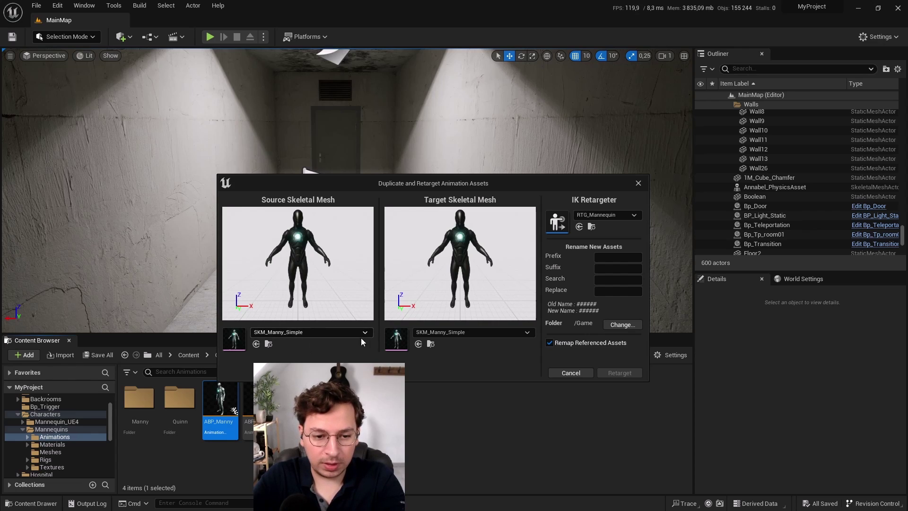
- Set the retargeting's target skeletal mesh to SK_Sailor01_Epic
click(444, 333)
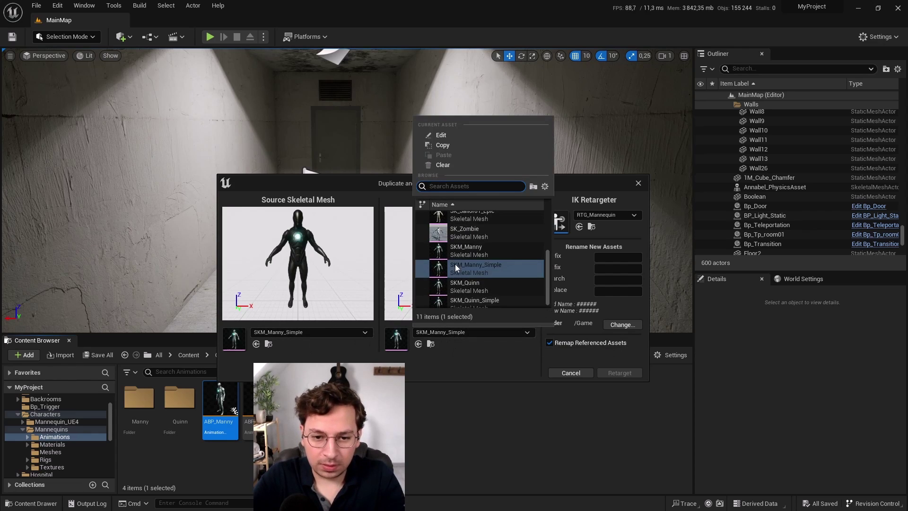
scroll(468, 230, up, 1)
click(469, 231)
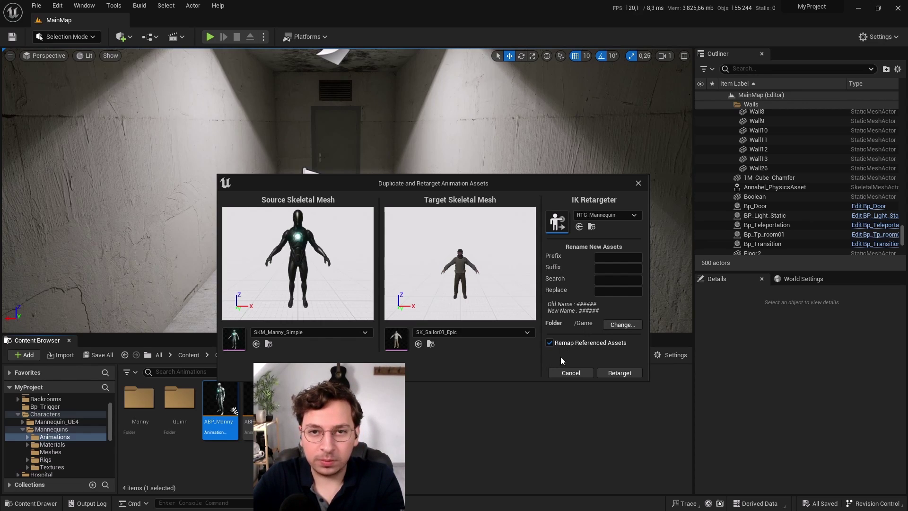
- Run the retargeting to the sailor mesh and find the duplicated ABP_Manny in the Content folder
click(614, 373)
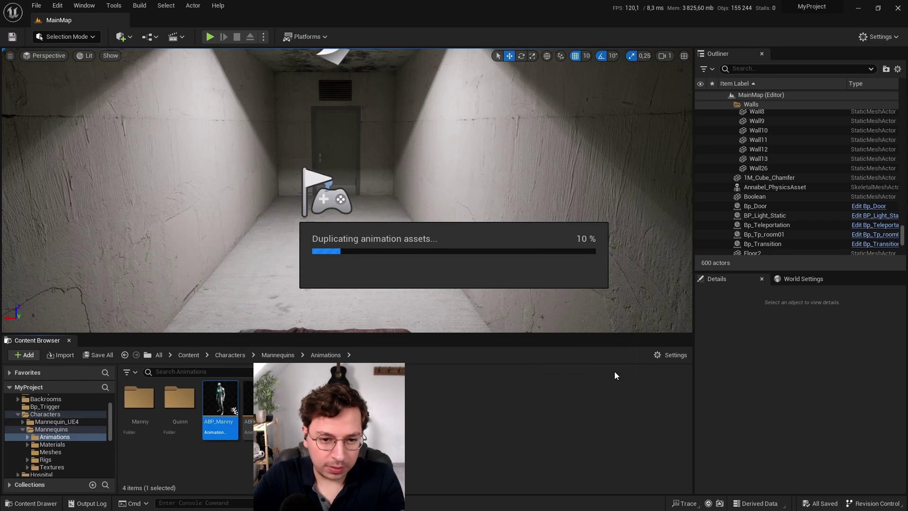
scroll(409, 425, down, 2)
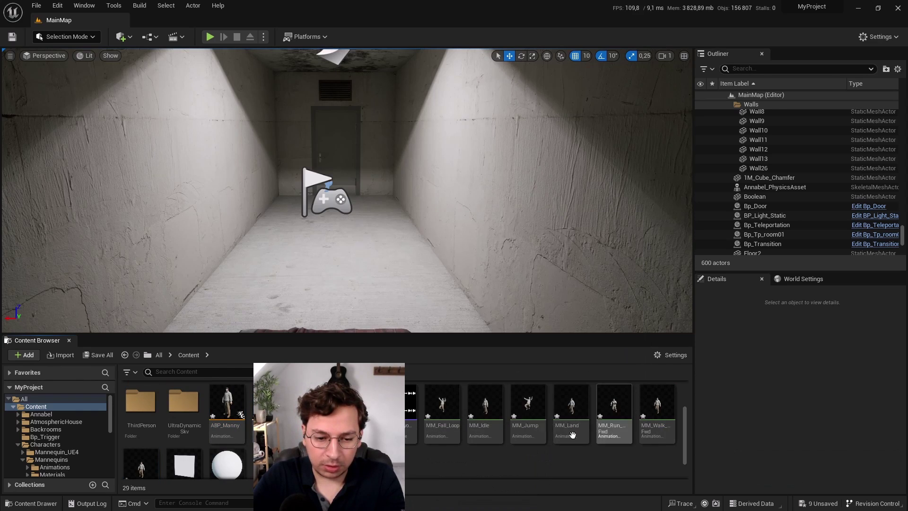
scroll(608, 425, down, 2)
scroll(608, 425, up, 2)
click(229, 424)
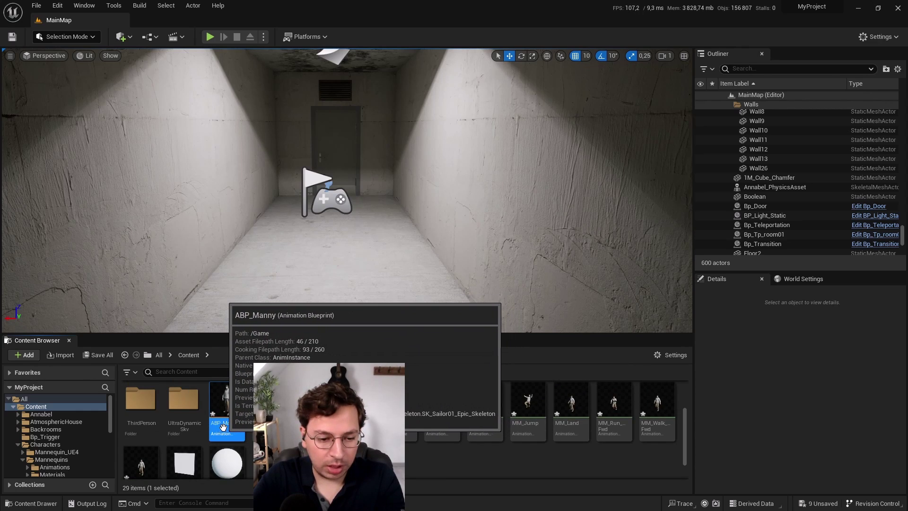
click(322, 444)
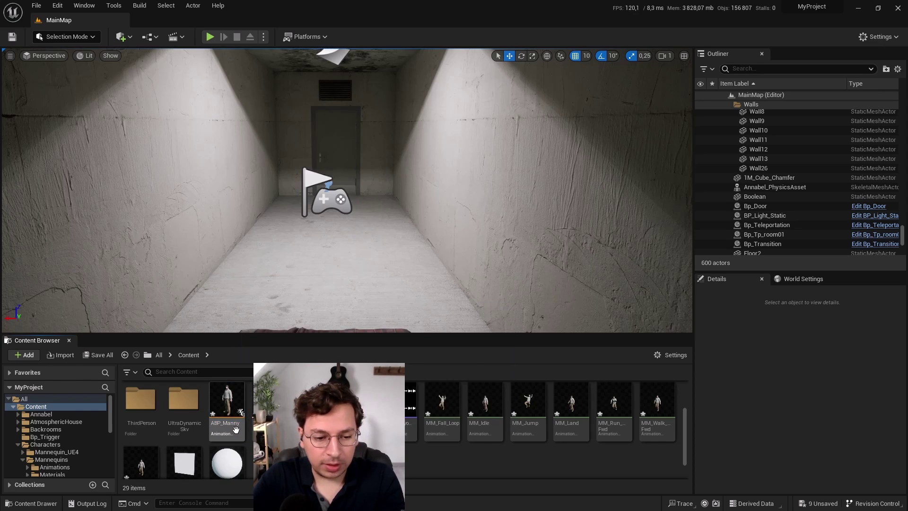
- Rename the retargeted ABP_Manny animation blueprint in the Content folder as animationvideo
mouse_move(235, 418)
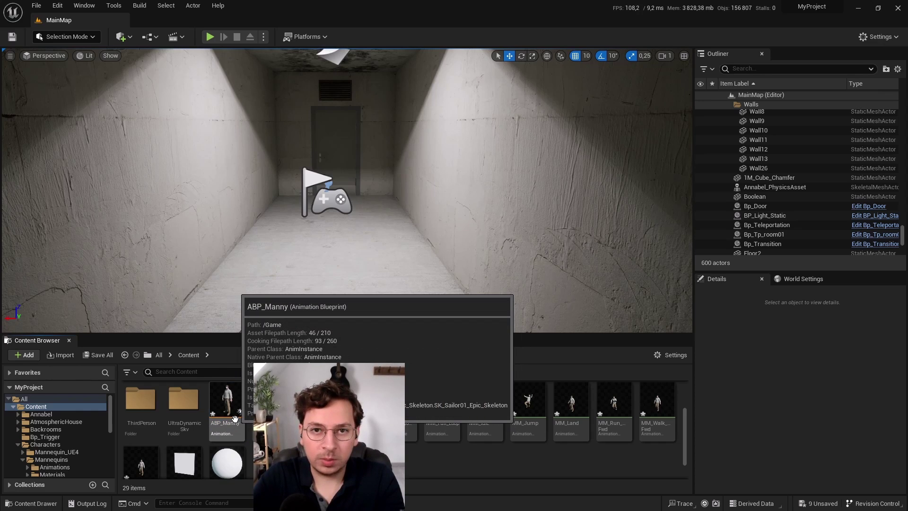
right_click(235, 418)
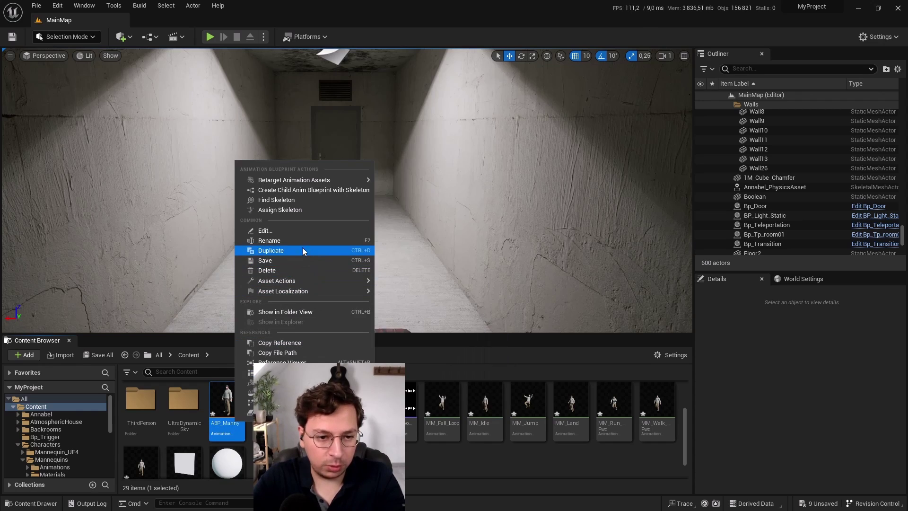
click(296, 237)
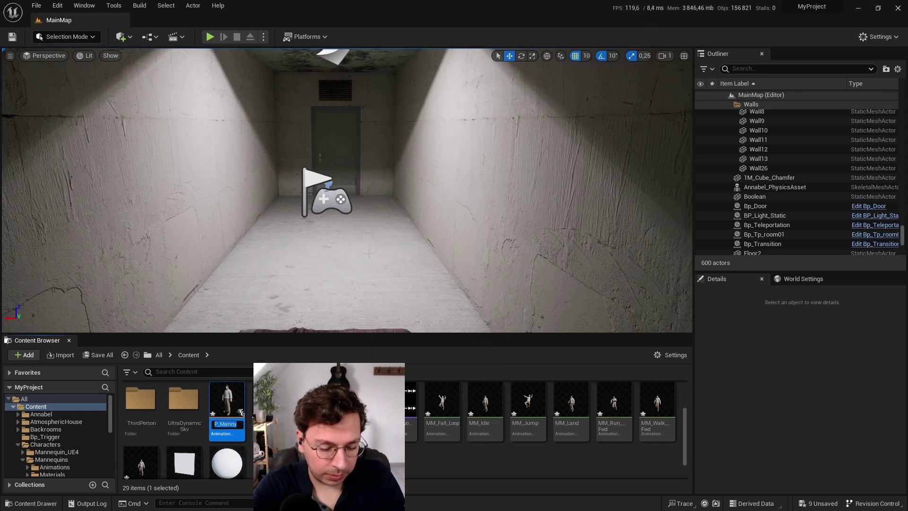
text(Animationvid)
key(Return)
mouse_move(221, 422)
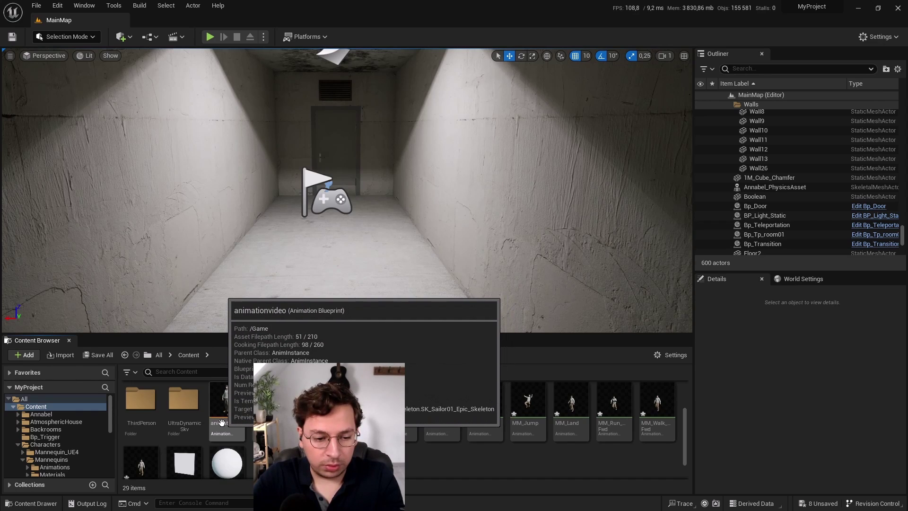
click(485, 402)
click(528, 402)
click(615, 405)
click(662, 461)
scroll(662, 461, down, 1)
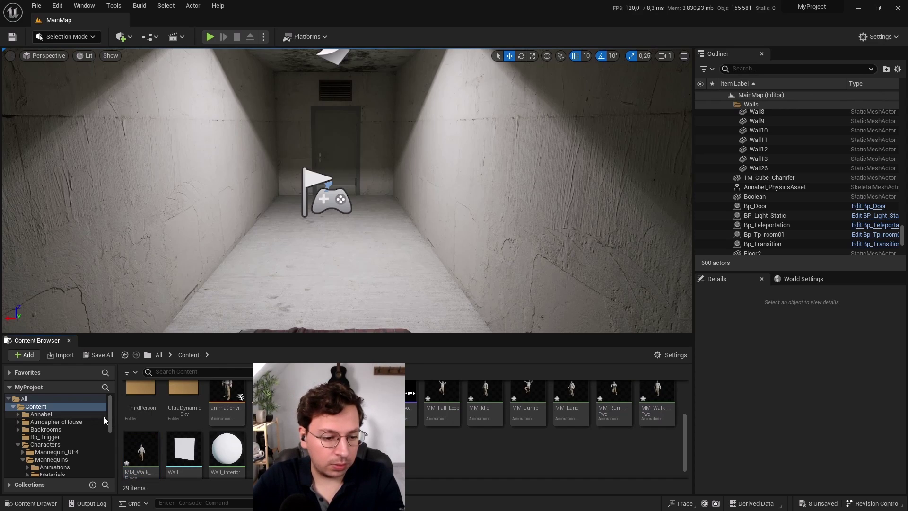
- Open BP_ThirdPersonCharacter from the ThirdPerson Blueprints folder and show the character in its 3D preview
scroll(103, 416, down, 8)
click(52, 454)
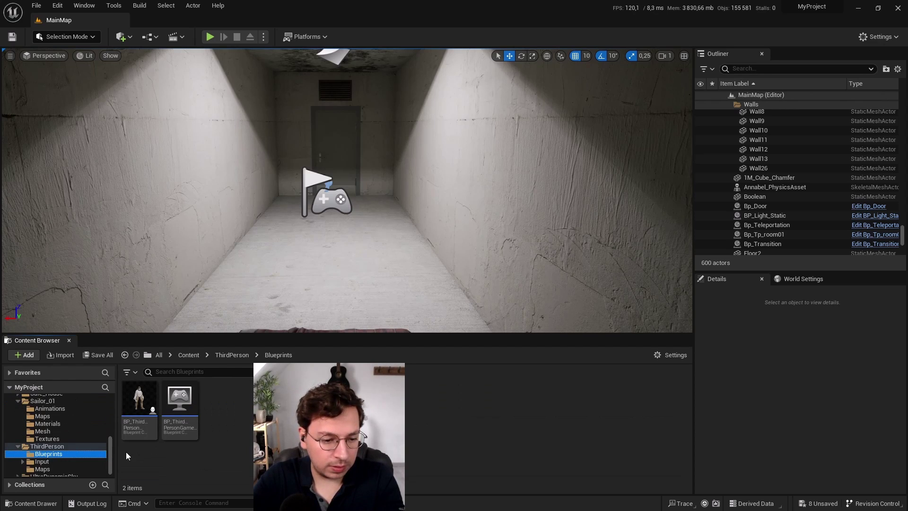
double_click(140, 401)
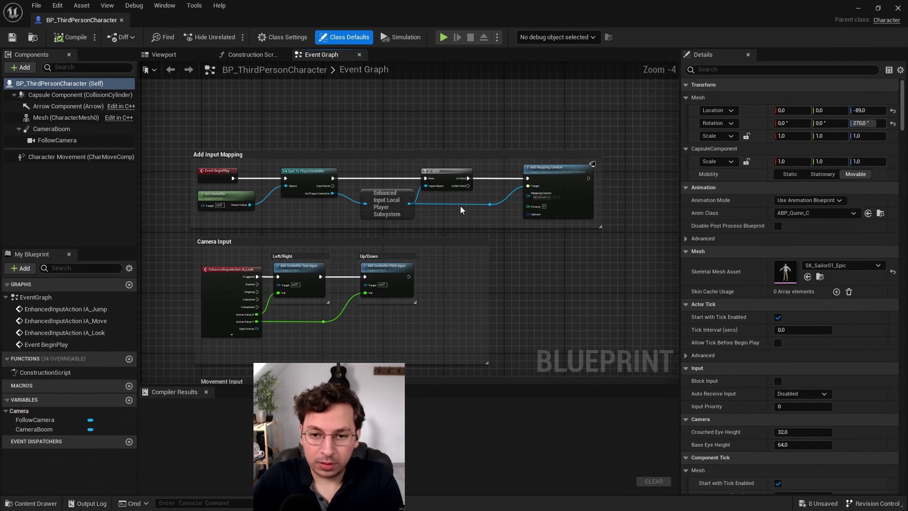
click(170, 56)
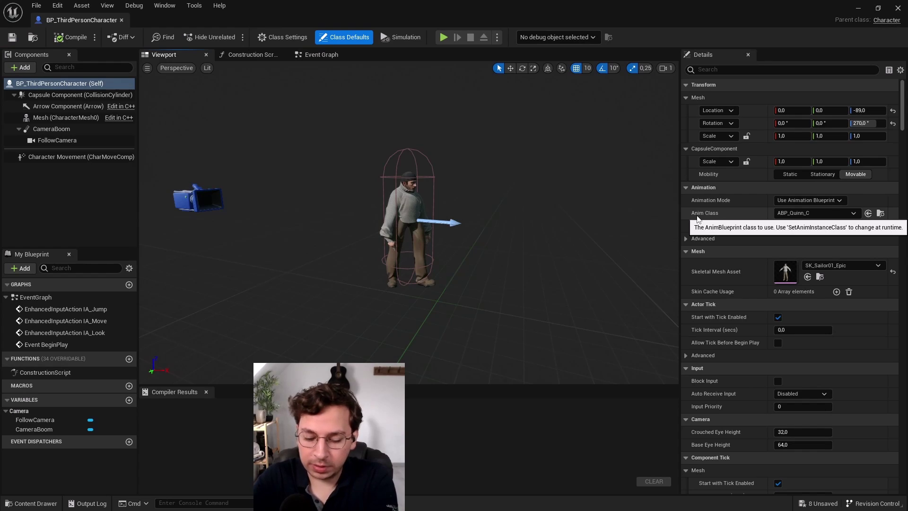
- Set the third-person character's Anim Class to animationvideo and compile the blueprint
click(787, 211)
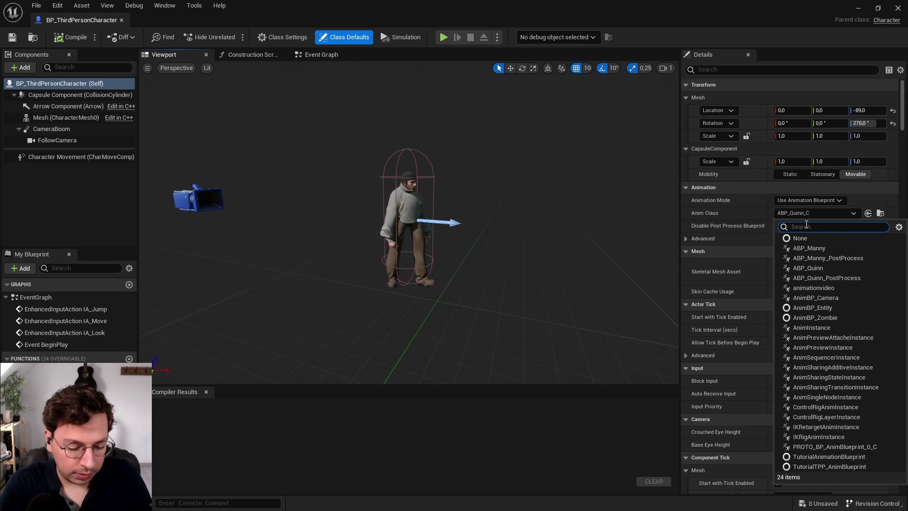
text(animation)
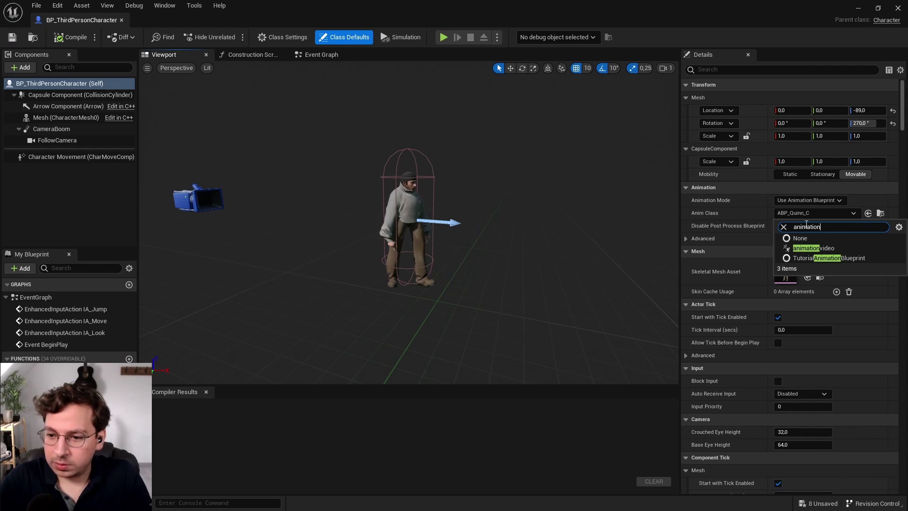
click(812, 249)
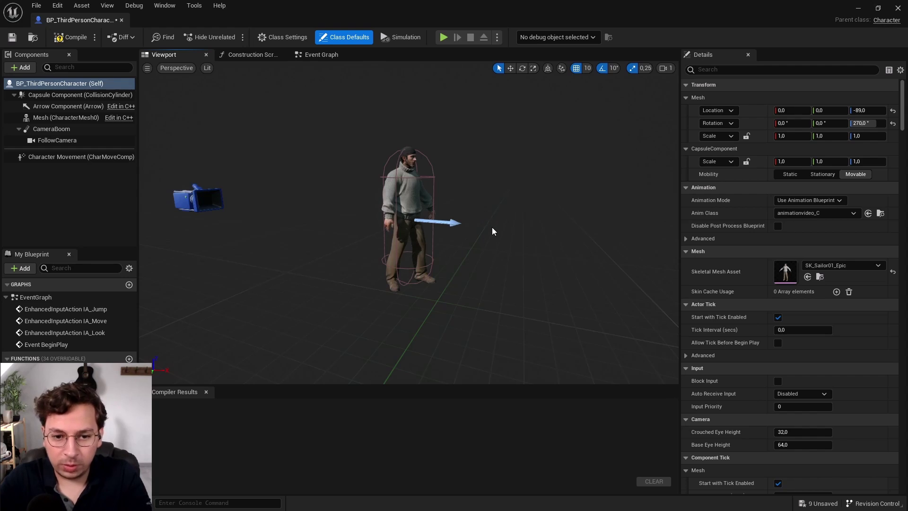
right_drag(492, 266, 511, 207)
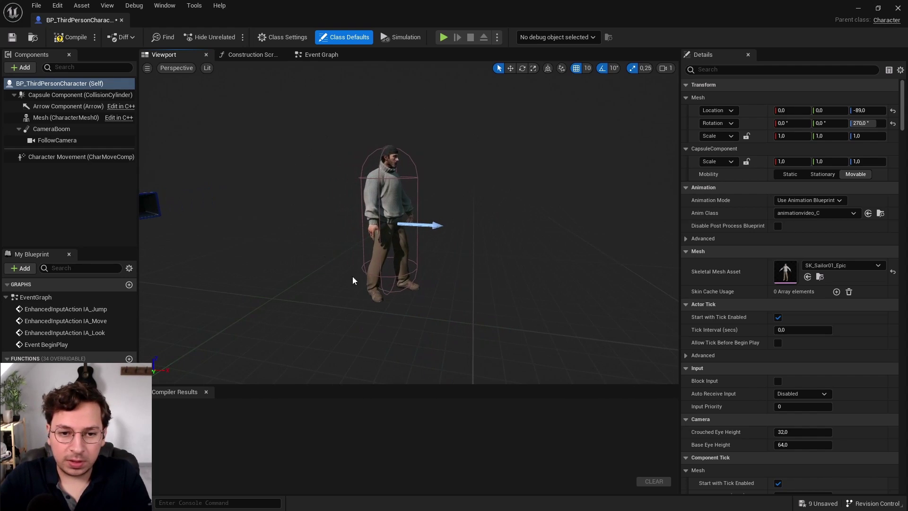
click(71, 37)
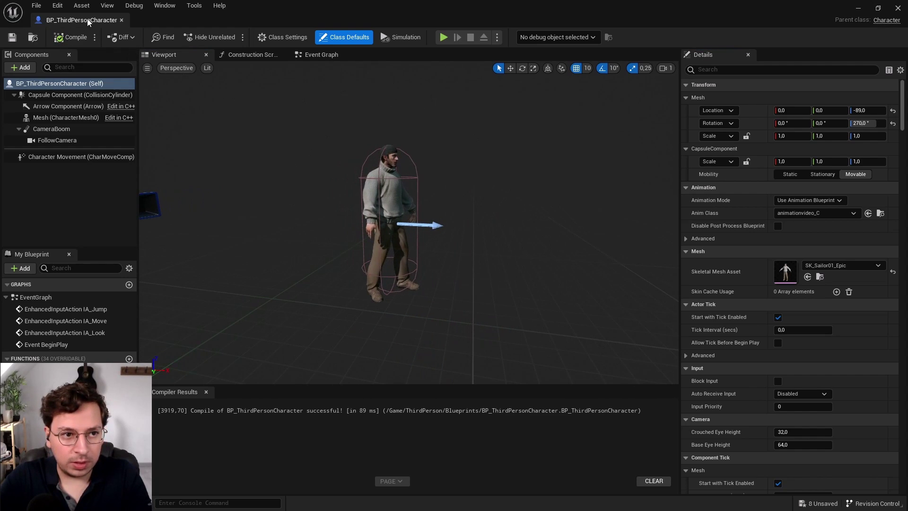
- Close the character blueprint and play-test the level, running the sailor forward and backward in the corridor
click(121, 22)
key(alt+p)
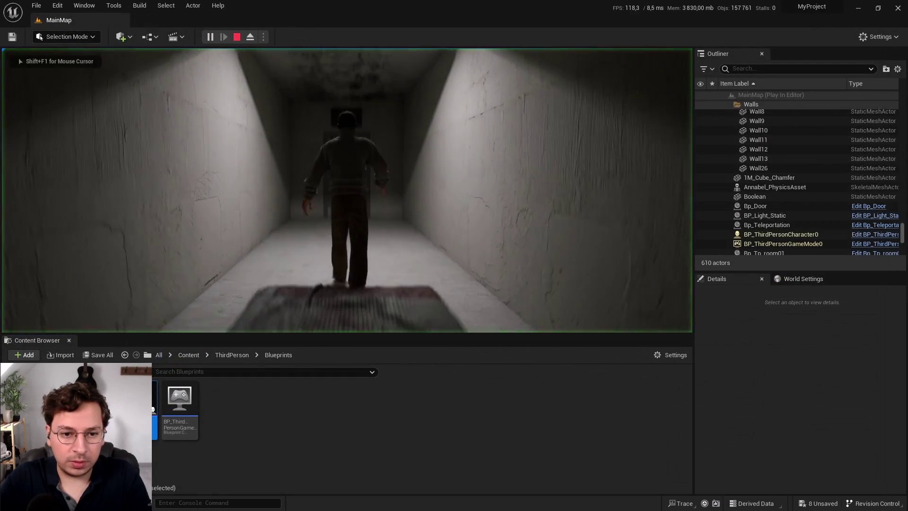
key(w)
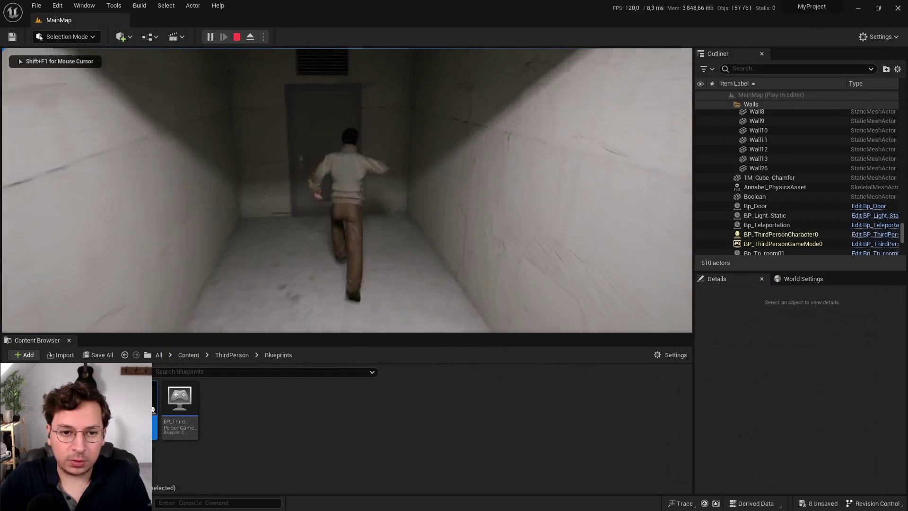
key(s)
key(w)
key(s)
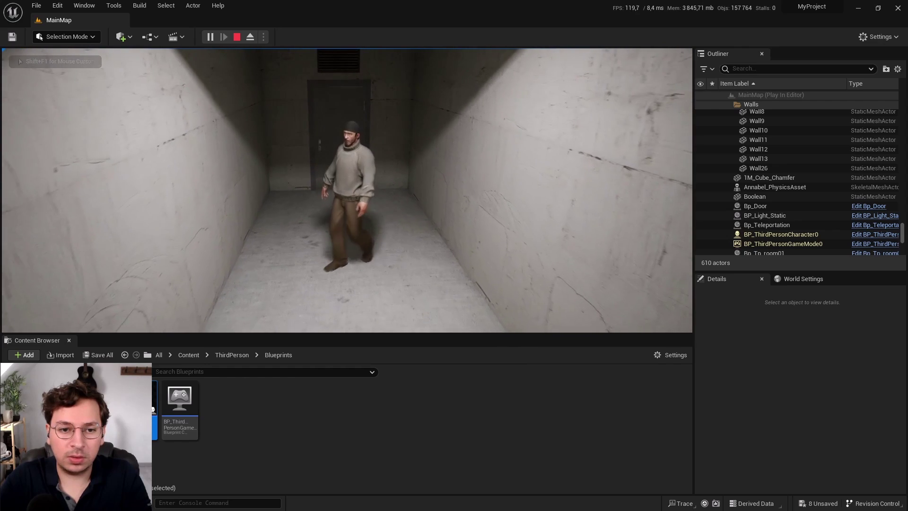